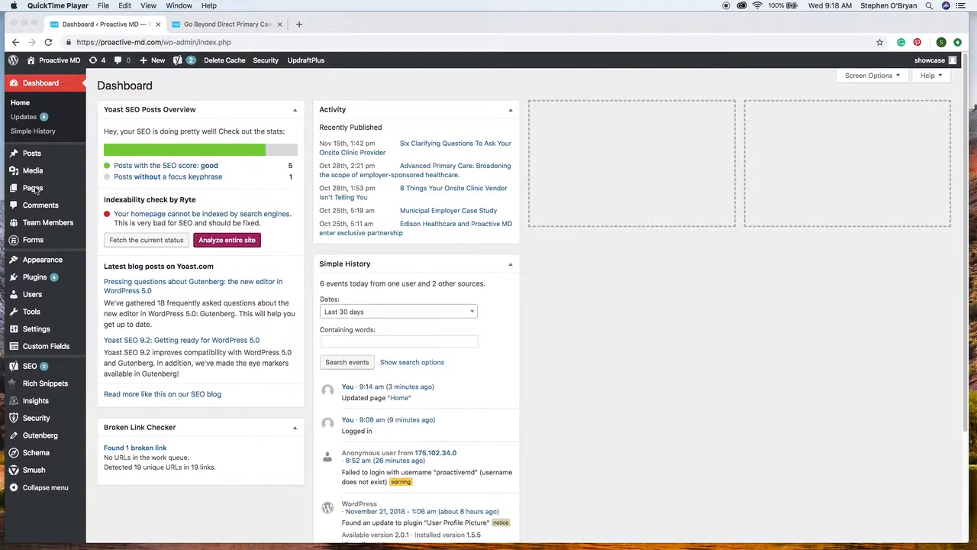
Open the Home front page for editing from the site's list of pages.
click(34, 192)
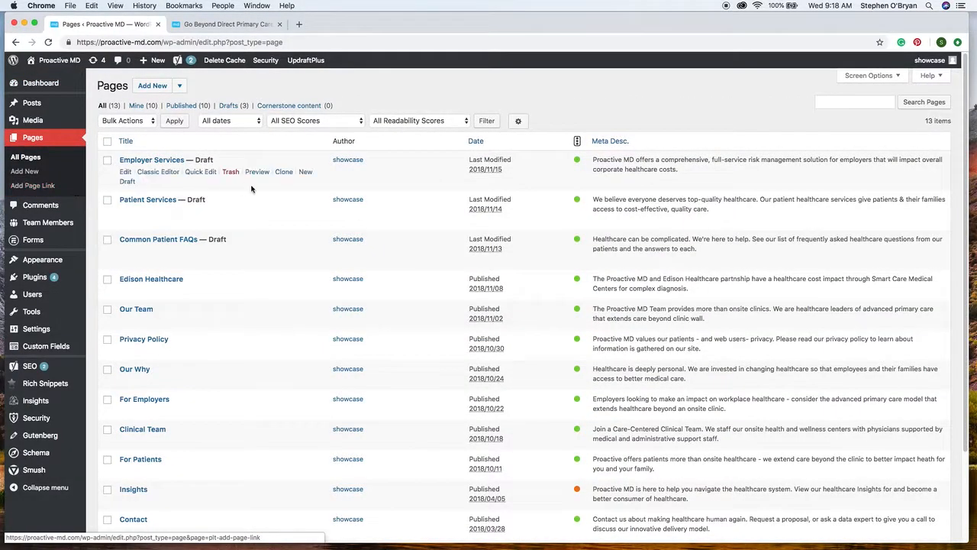
scroll(275, 214, down, 3)
scroll(274, 213, up, 3)
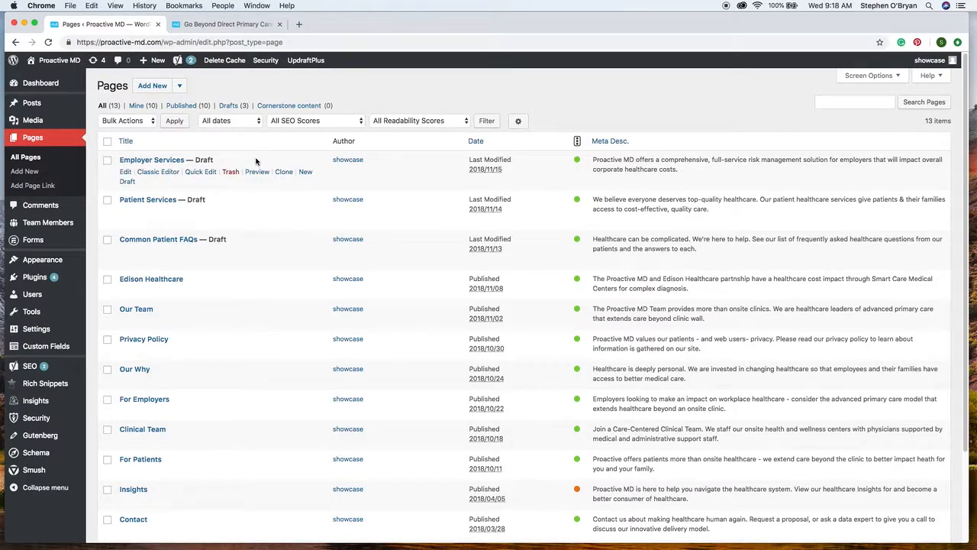
scroll(244, 262, down, 3)
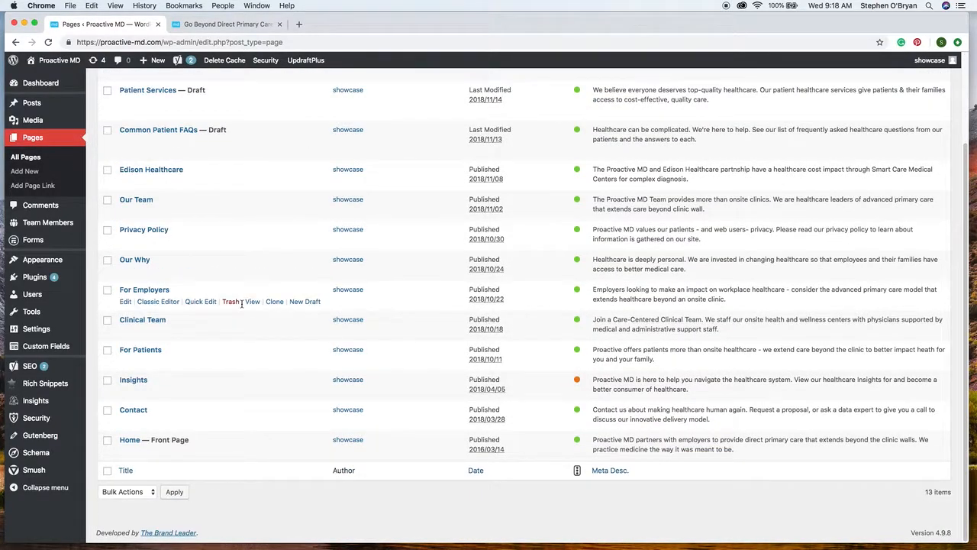
click(129, 442)
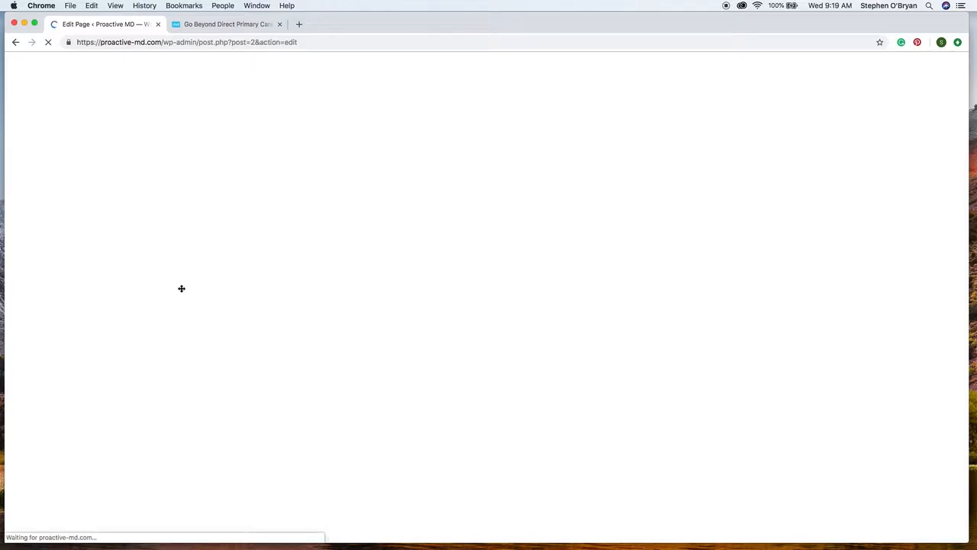
Check the live homepage section, and open the More Than Onsite Healthcare page module with its main content in visual mode.
click(217, 26)
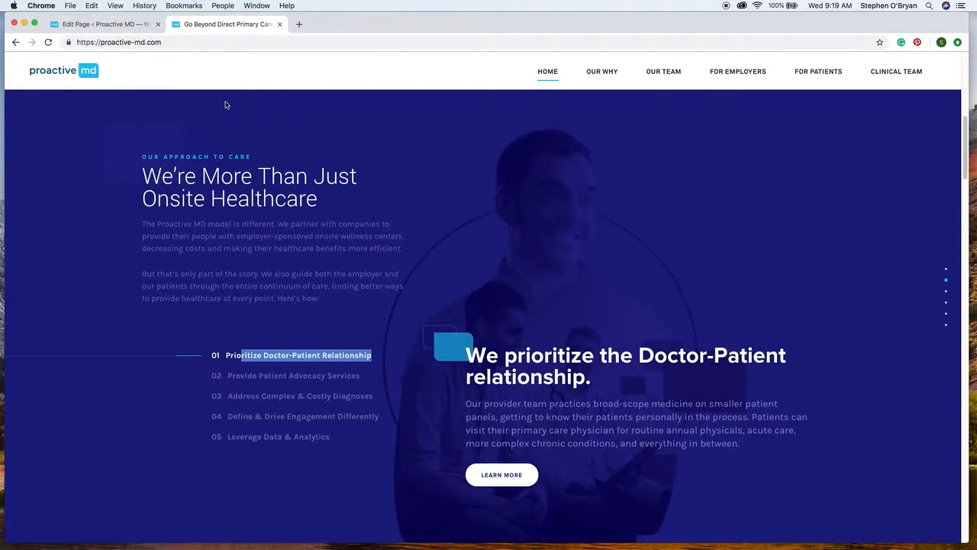
click(111, 25)
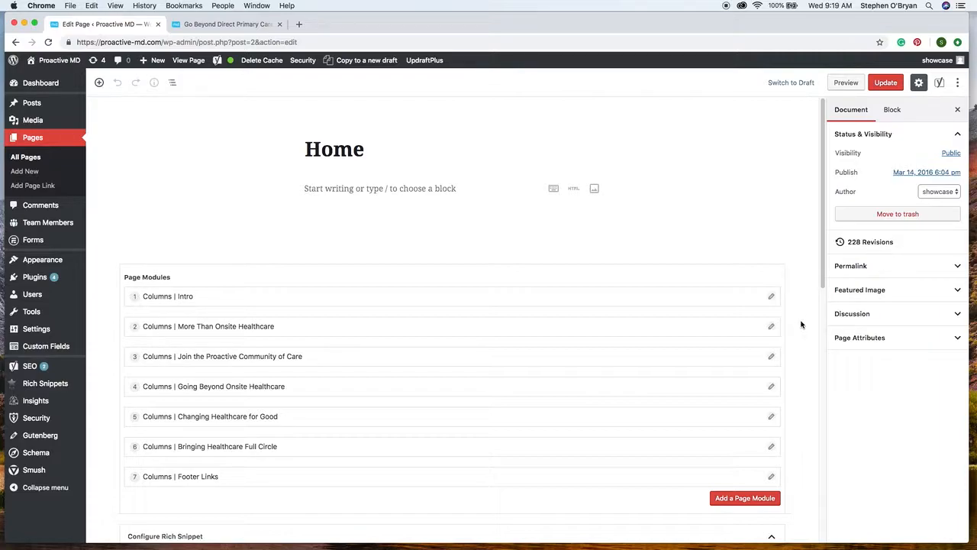
click(771, 326)
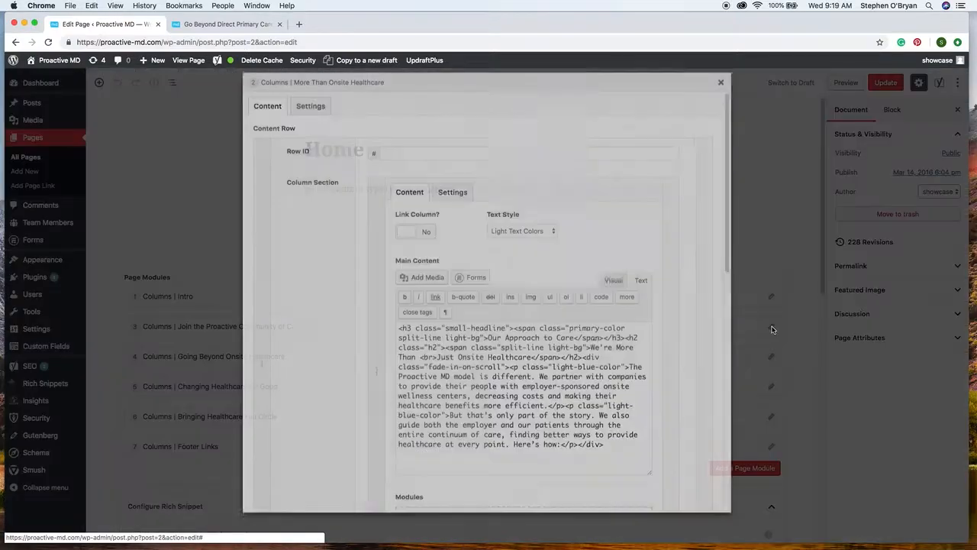
click(606, 283)
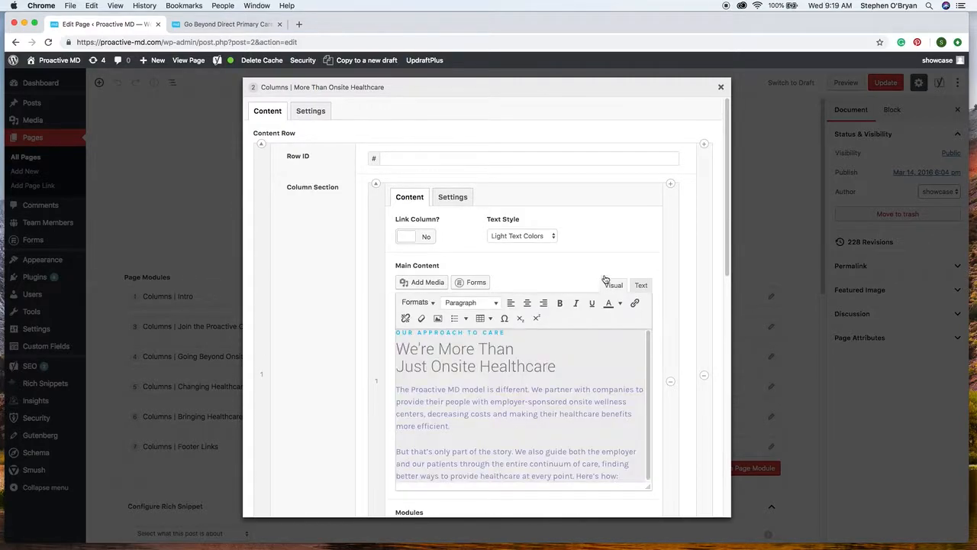
Compare the module's "Our Approach to Care" content with the live homepage and inspect its HTML, returning to the visual mode.
click(452, 331)
click(229, 24)
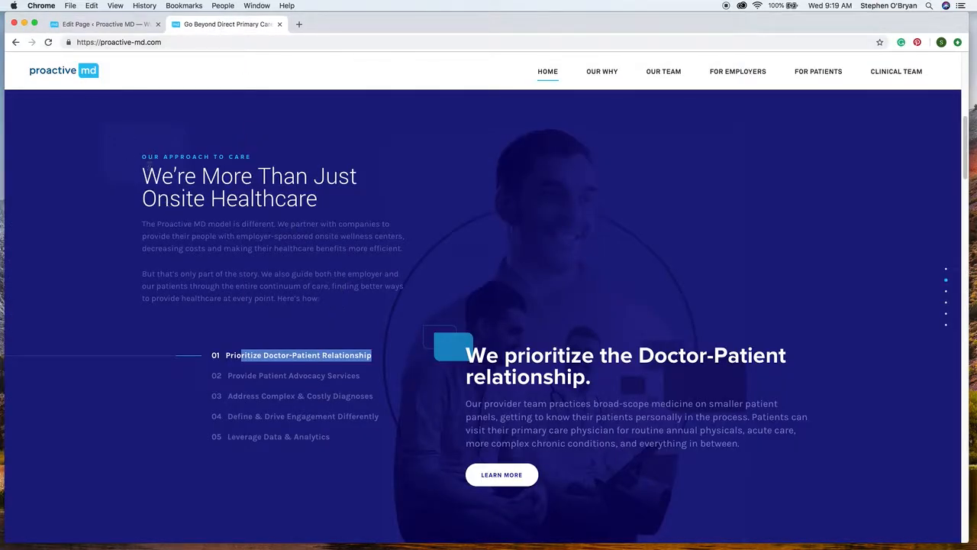
click(87, 28)
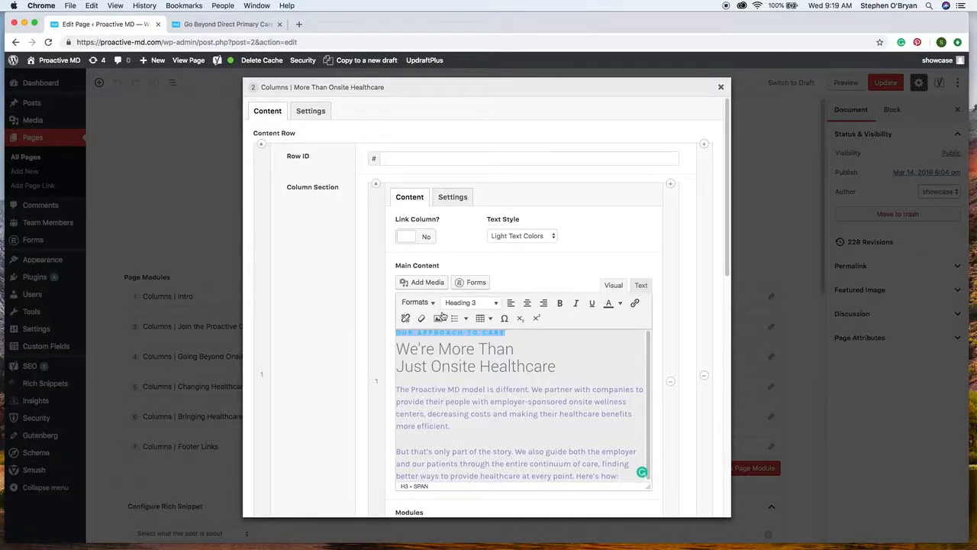
click(641, 286)
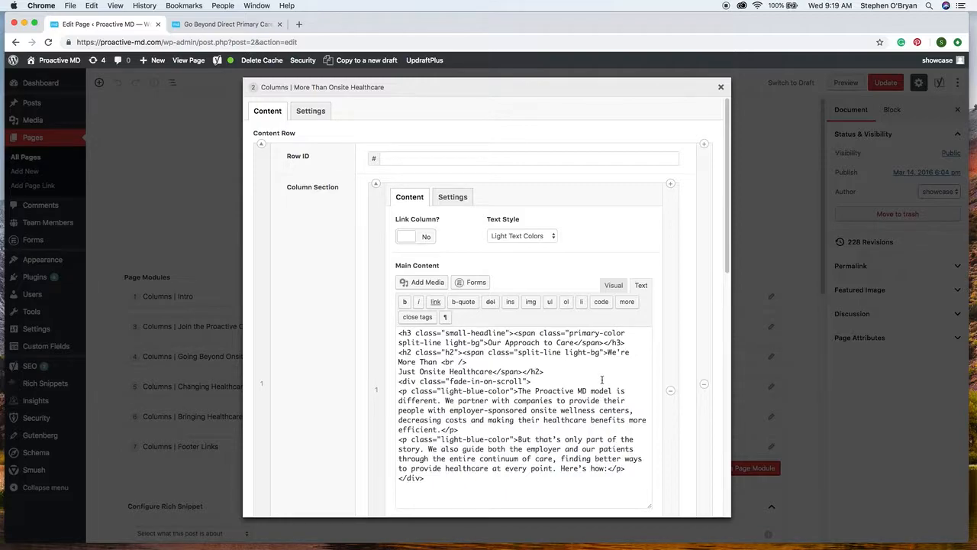
click(612, 285)
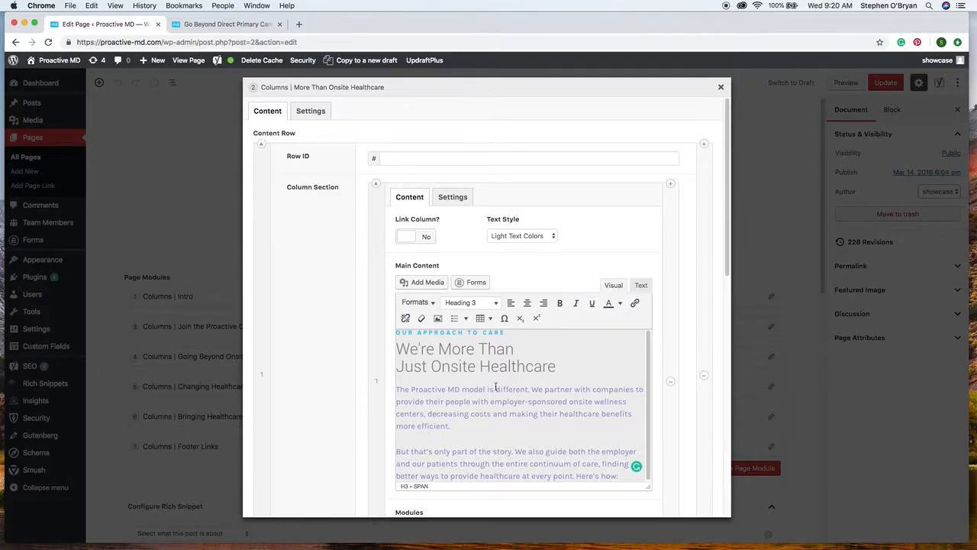
Try adding "The Best" after "Here's how:" in the module's main content, and delete the added words.
scroll(496, 388, down, 3)
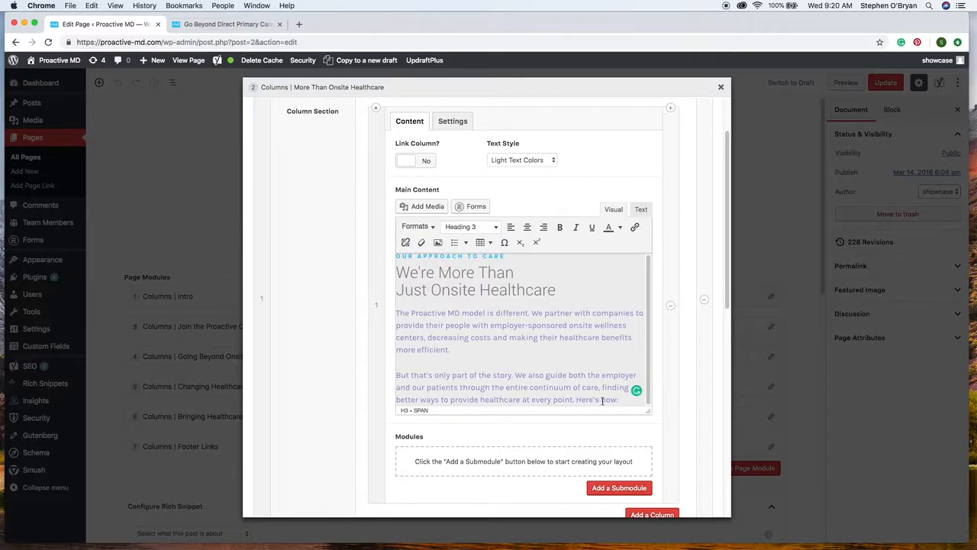
click(618, 401)
scroll(592, 361, down, 5)
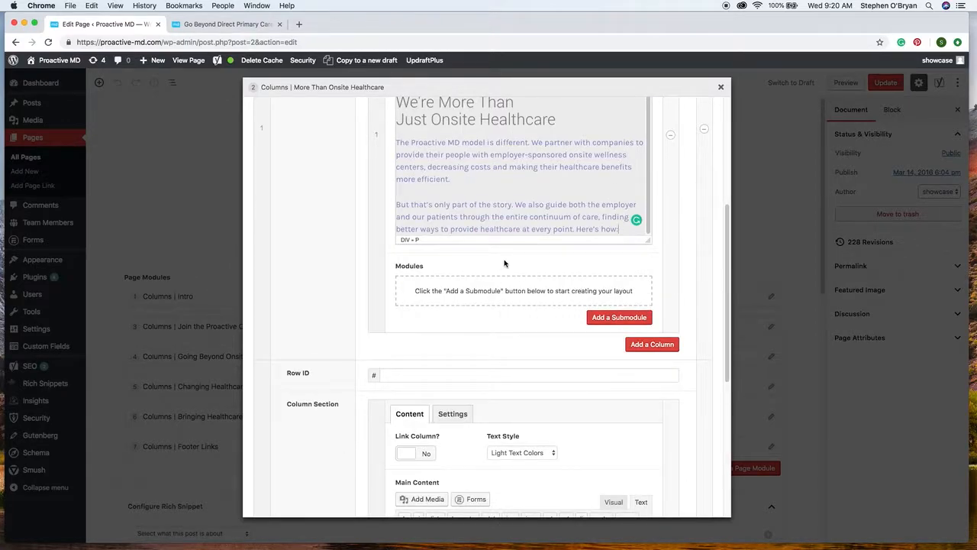
text(The Best)
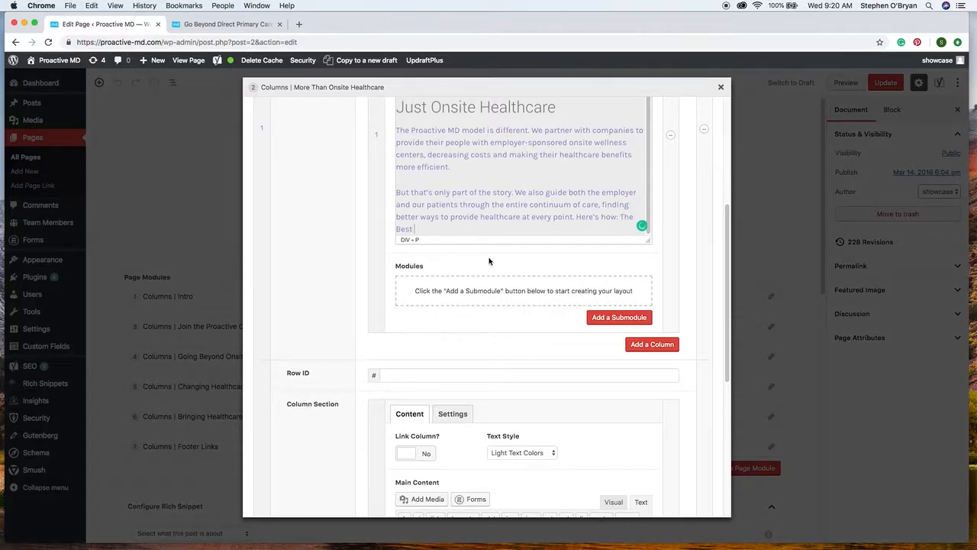
drag(414, 228, 621, 218)
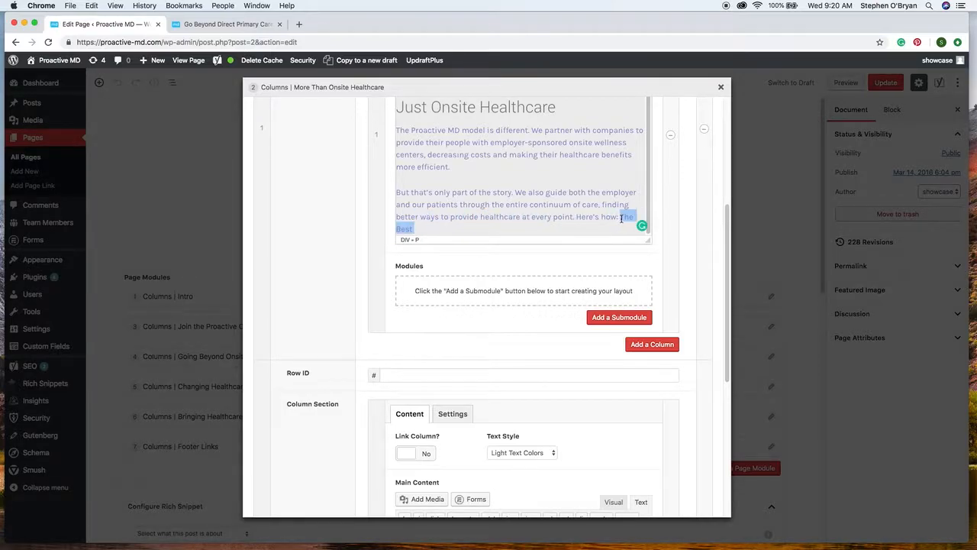
key(BackSpace)
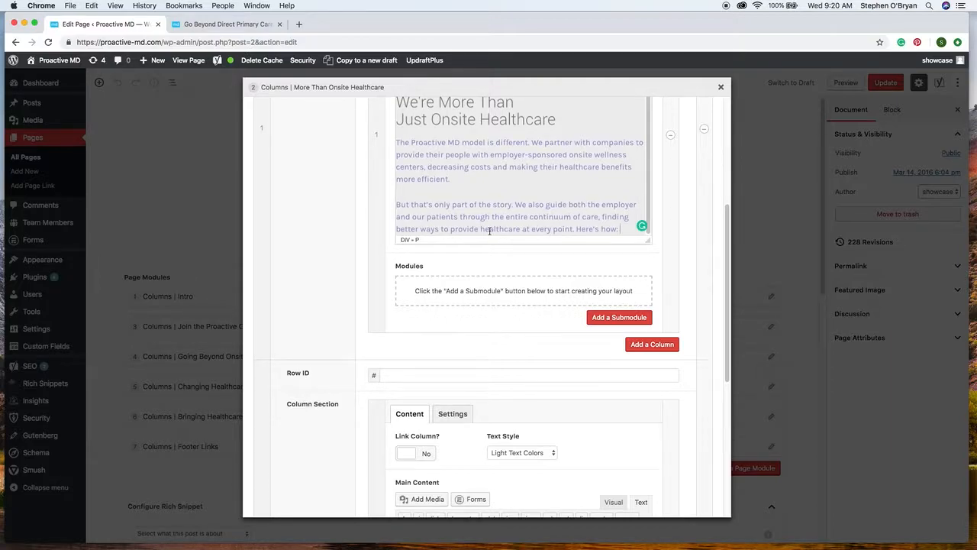
Compare the module's second content row with the numbered list of care approaches on the live homepage.
scroll(330, 272, down, 5)
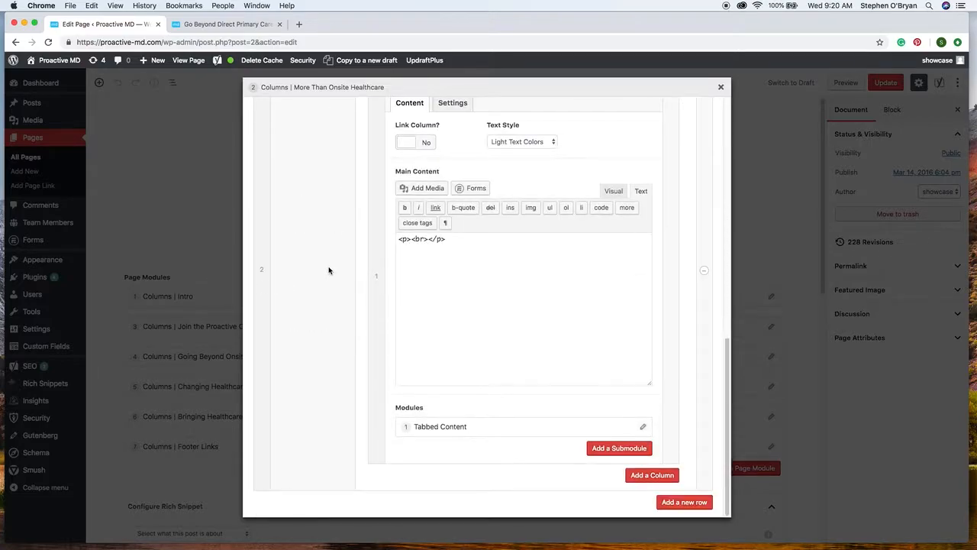
click(229, 24)
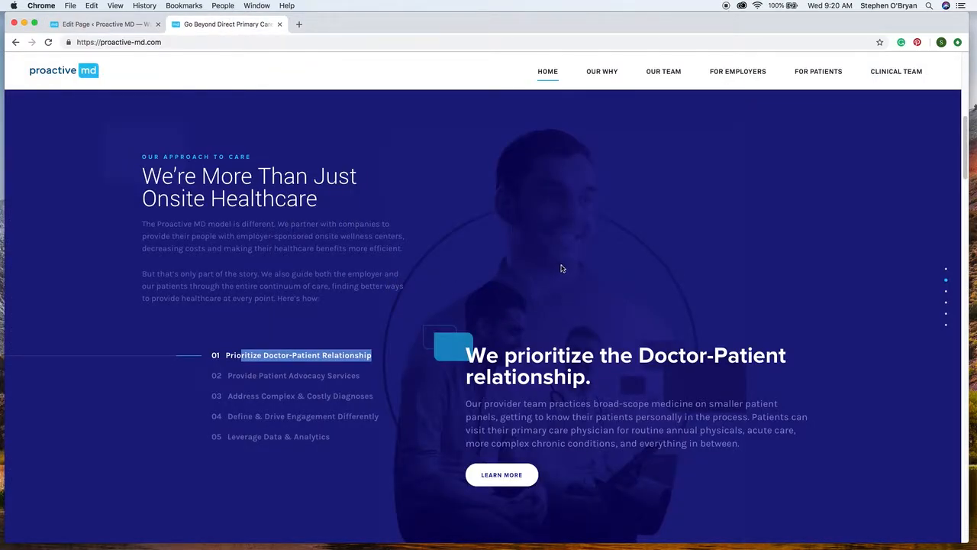
triple_click(166, 344)
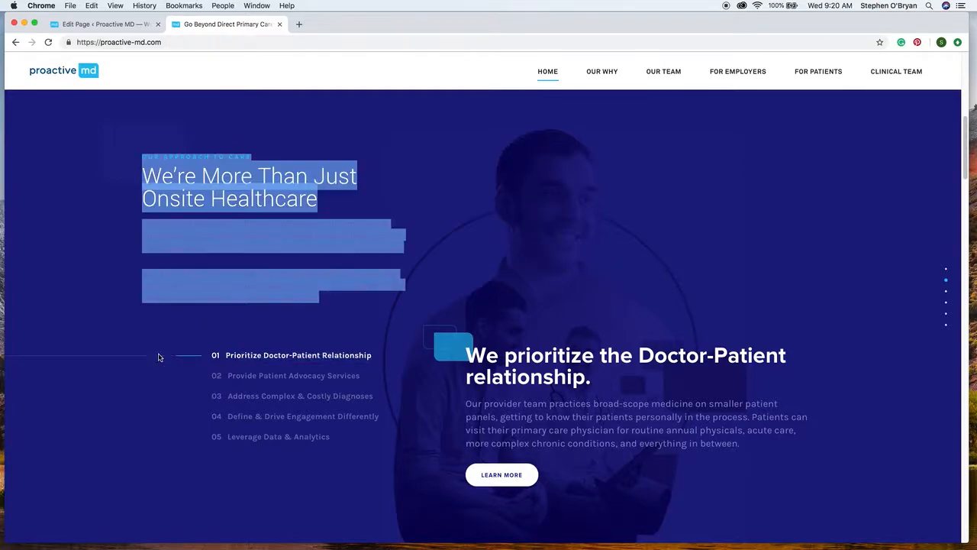
drag(417, 500, 292, 437)
click(288, 435)
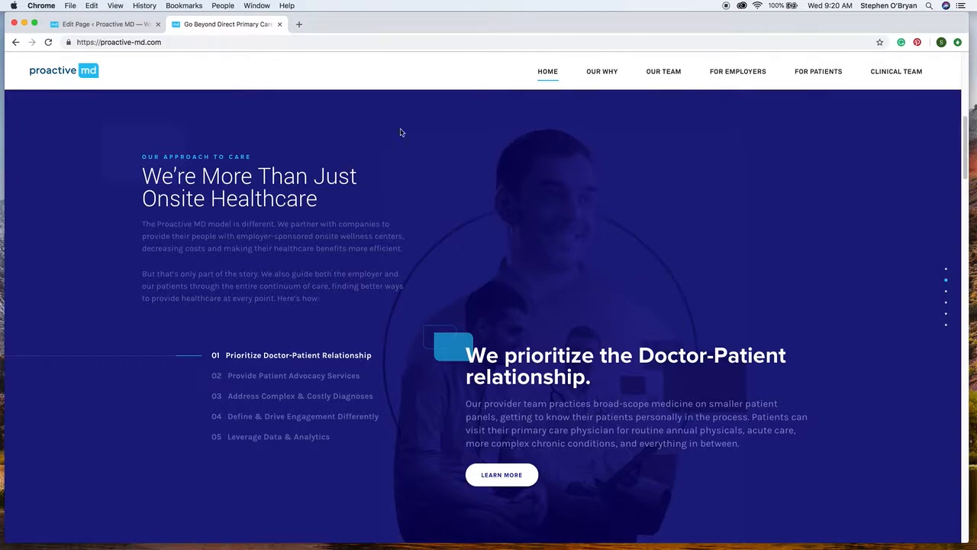
click(128, 25)
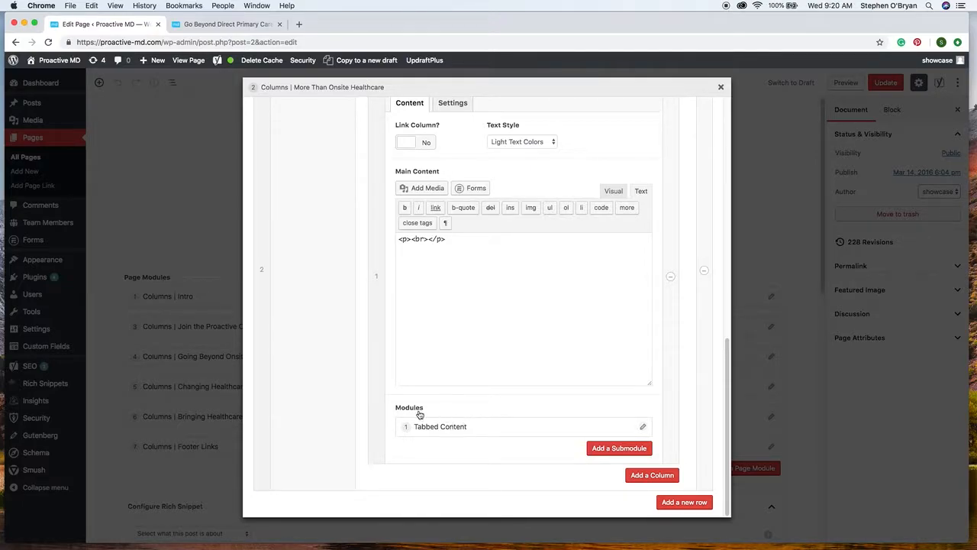
Open the second row's Tabbed Content submodule and compare the first tab's HTML and visual content with the live homepage.
click(644, 426)
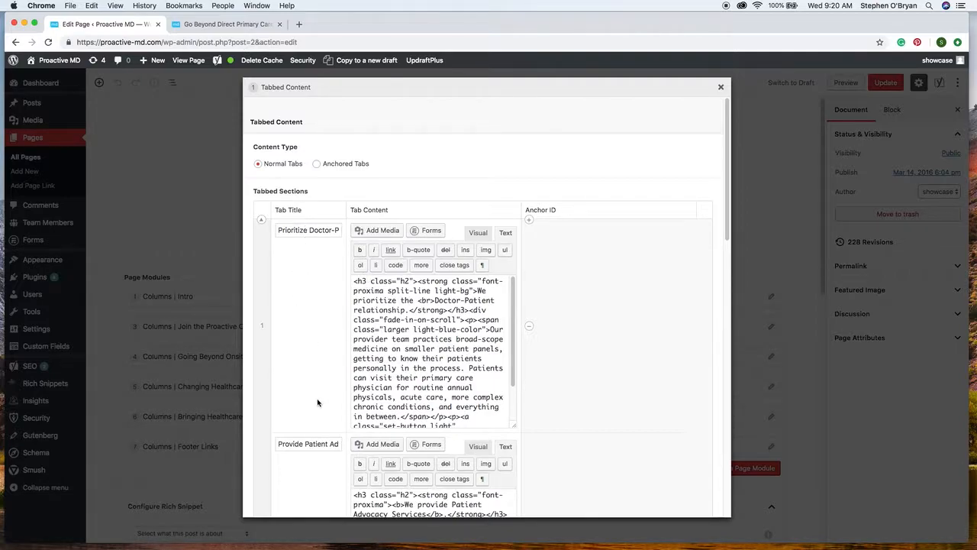
click(478, 234)
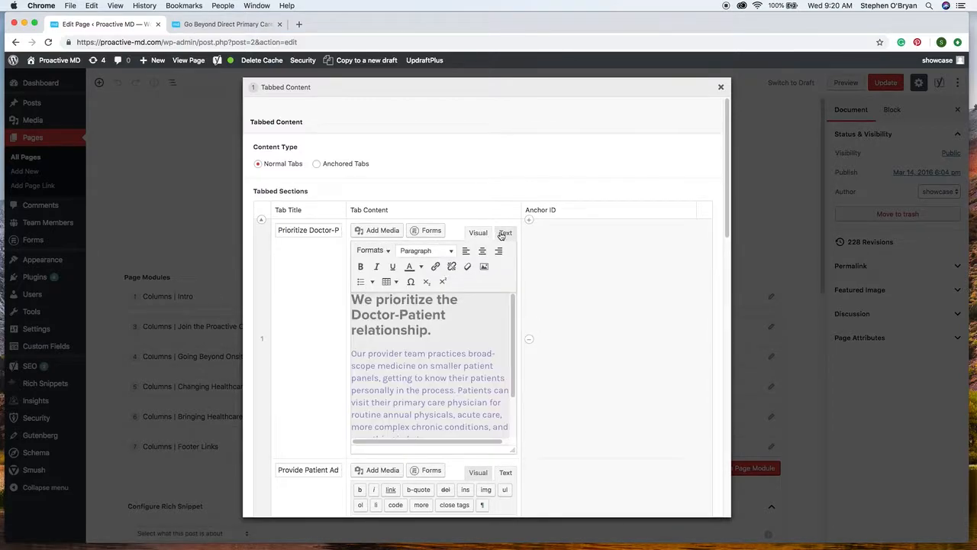
click(505, 233)
click(478, 234)
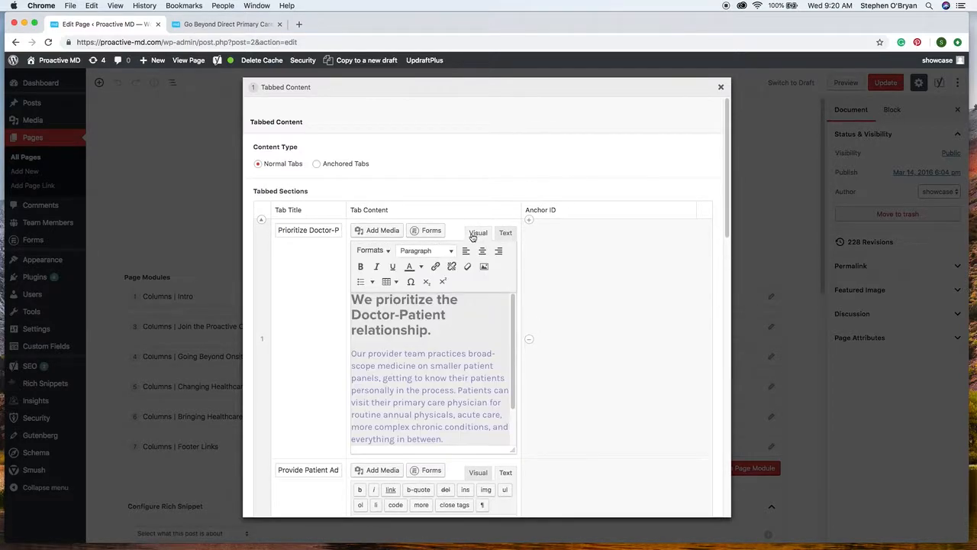
click(236, 24)
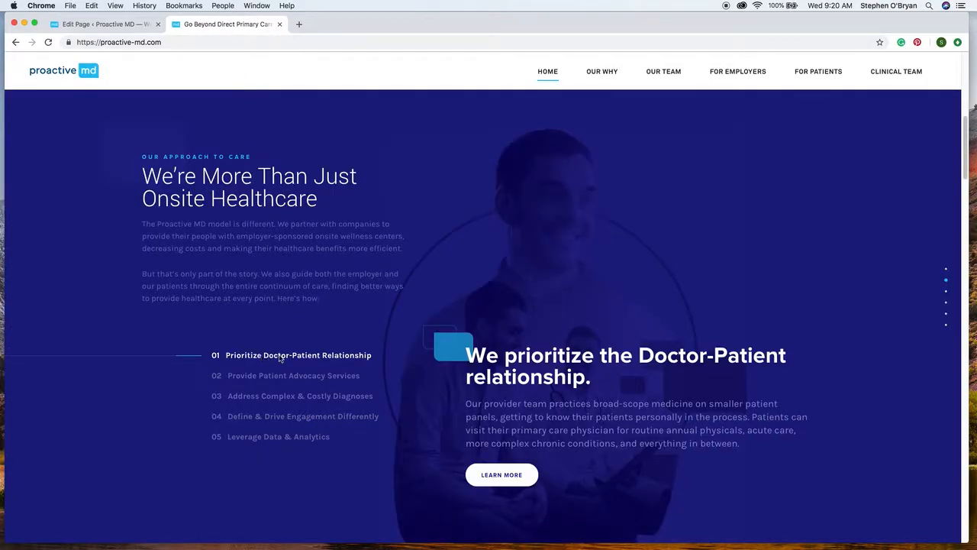
click(107, 24)
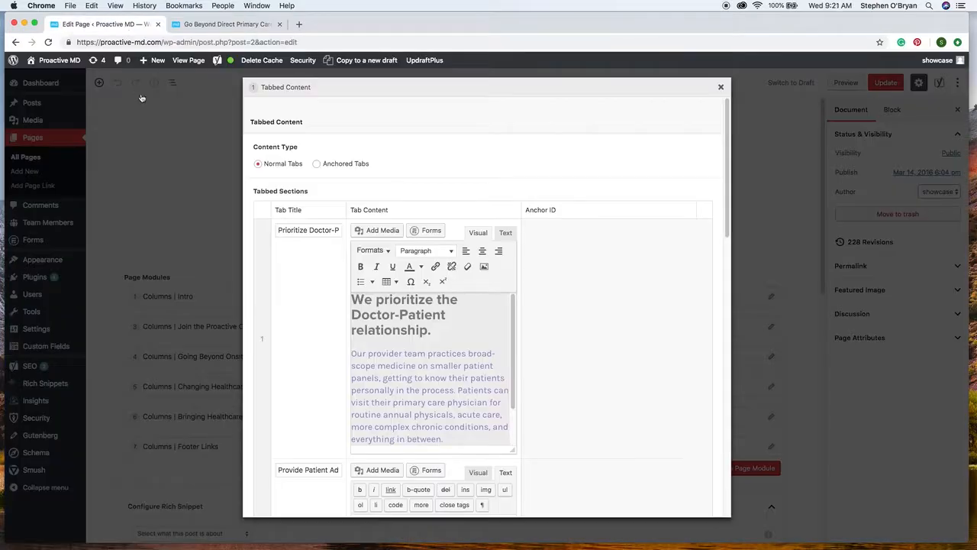
Review the remaining tabbed sections, viewing the Leverage Data & Analytics tab's content in visual mode.
scroll(336, 350, down, 10)
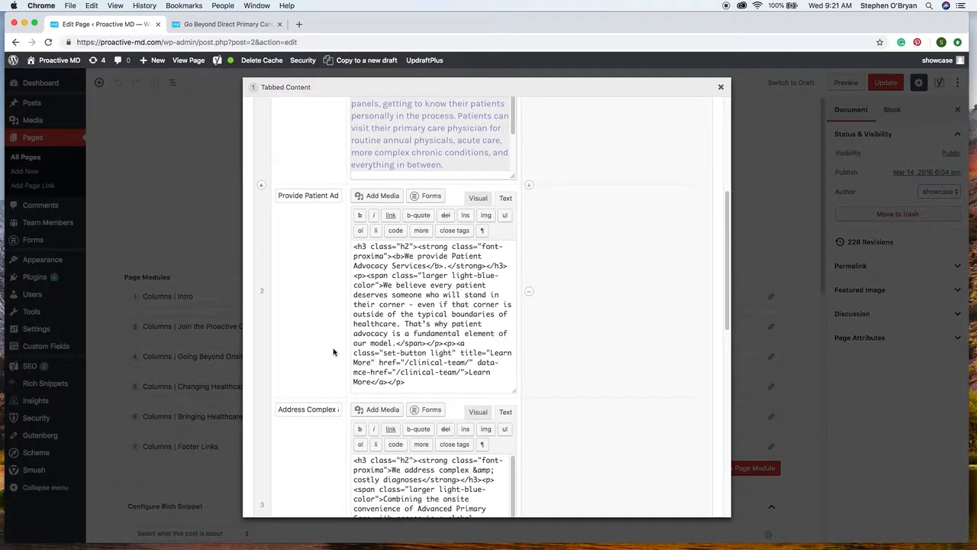
scroll(329, 347, down, 3)
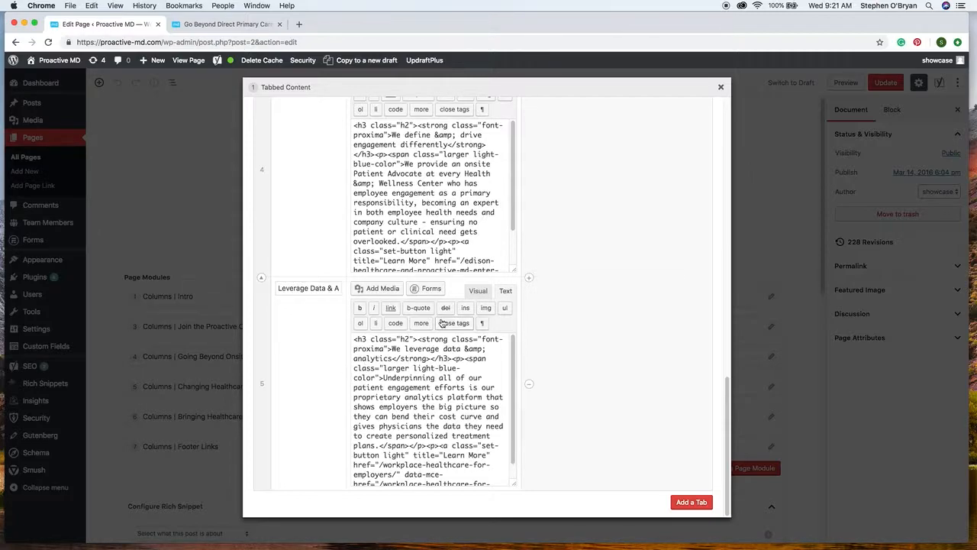
click(478, 291)
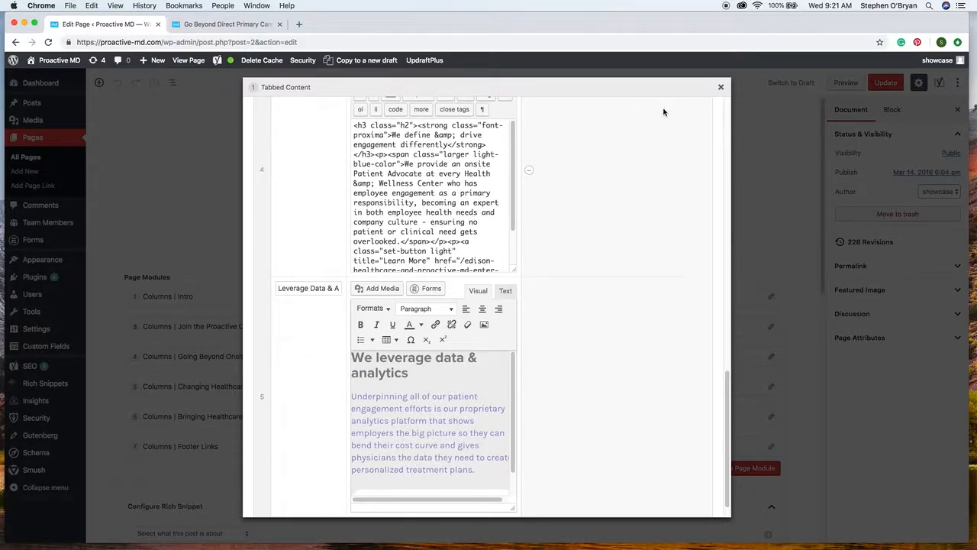
scroll(616, 232, up, 10)
scroll(616, 232, up, 5)
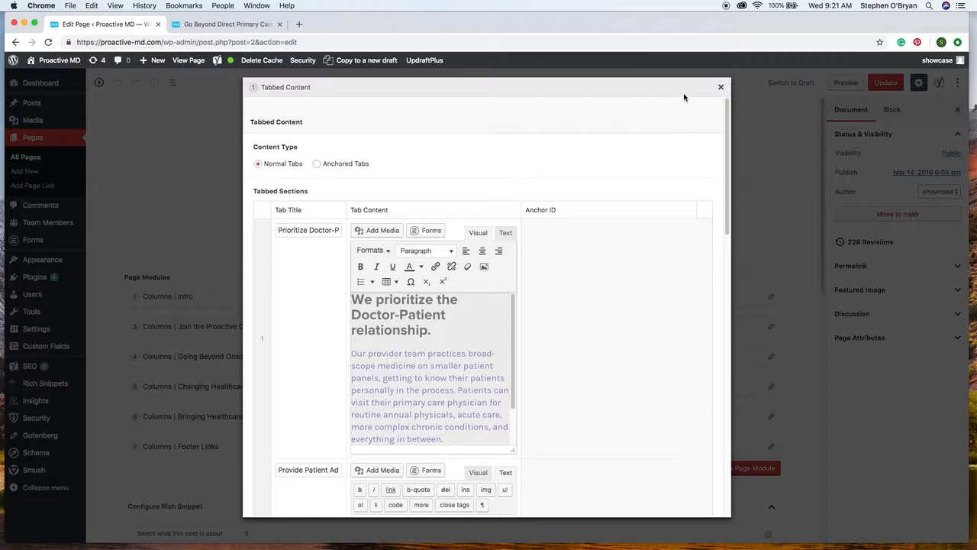
Close the Tabbed Content submodule and its parent module, and open the Home page's revision history without saving changes.
click(720, 87)
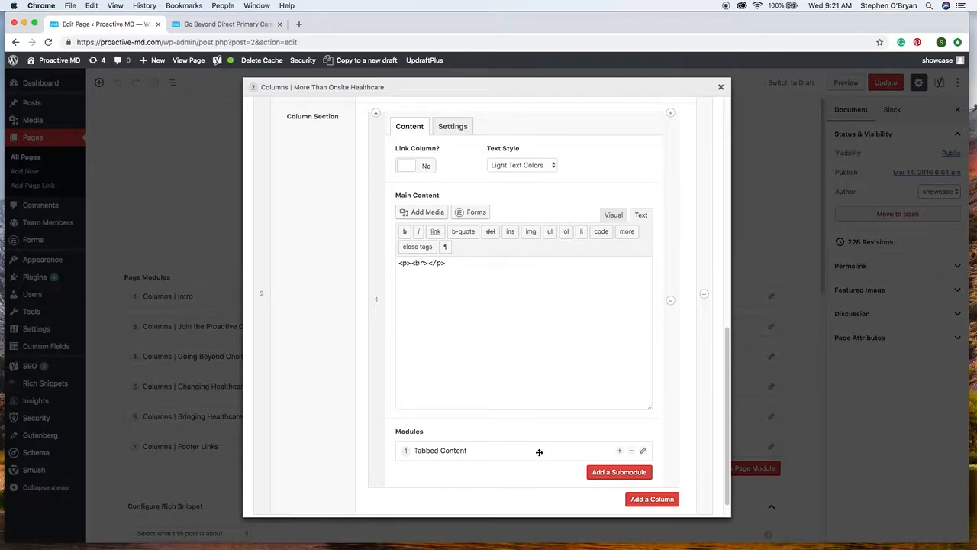
scroll(569, 252, up, 5)
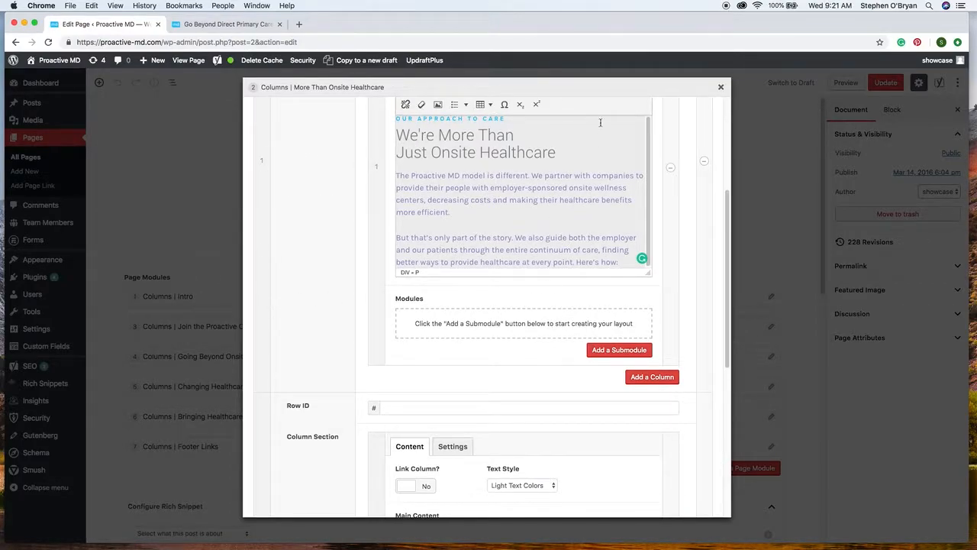
click(721, 88)
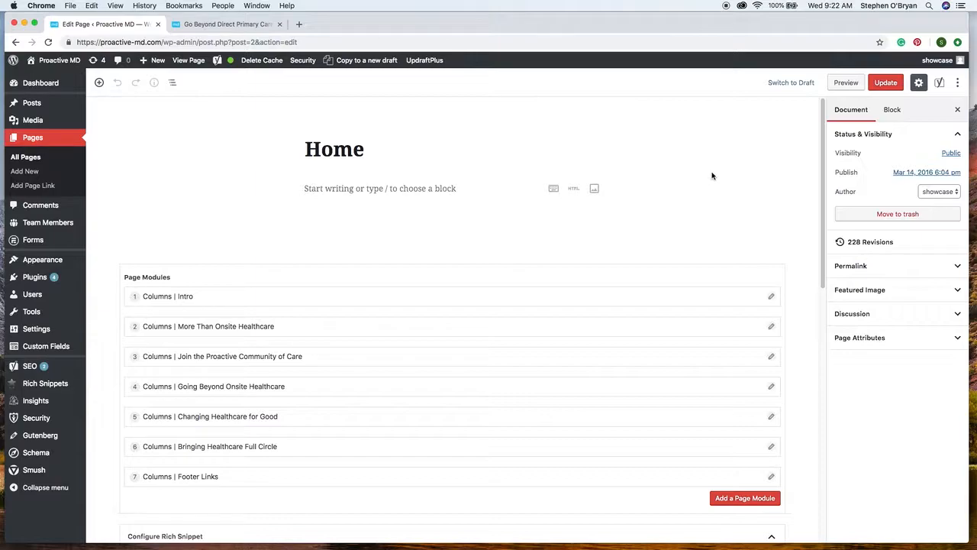
click(873, 243)
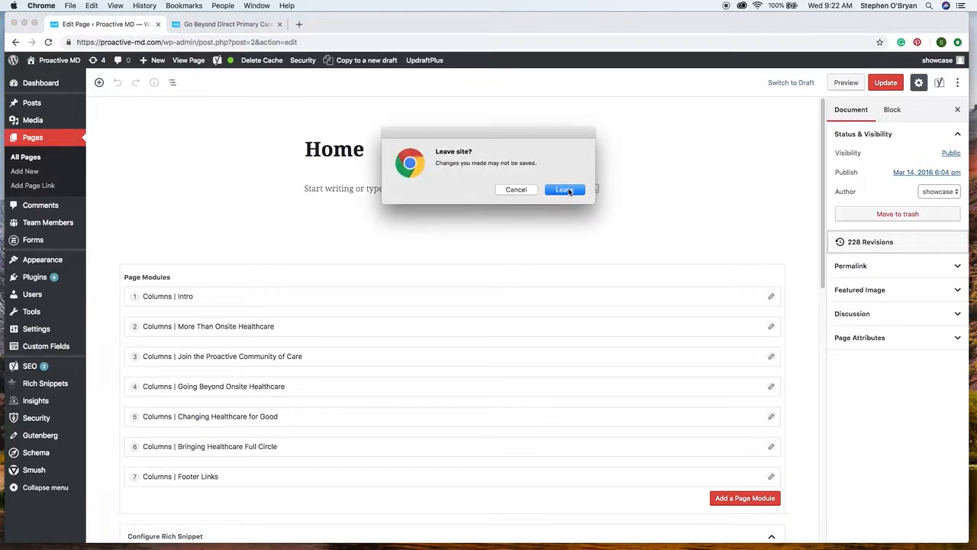
click(573, 192)
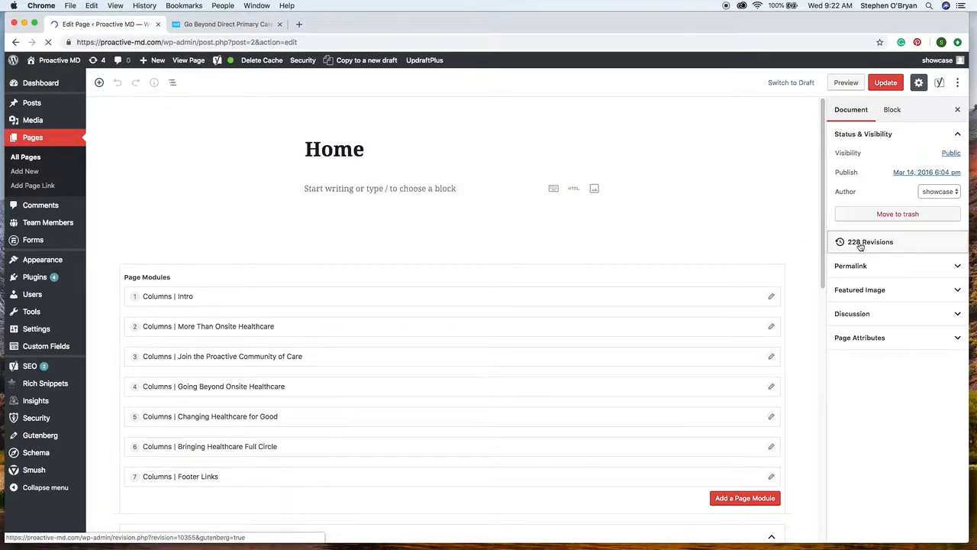